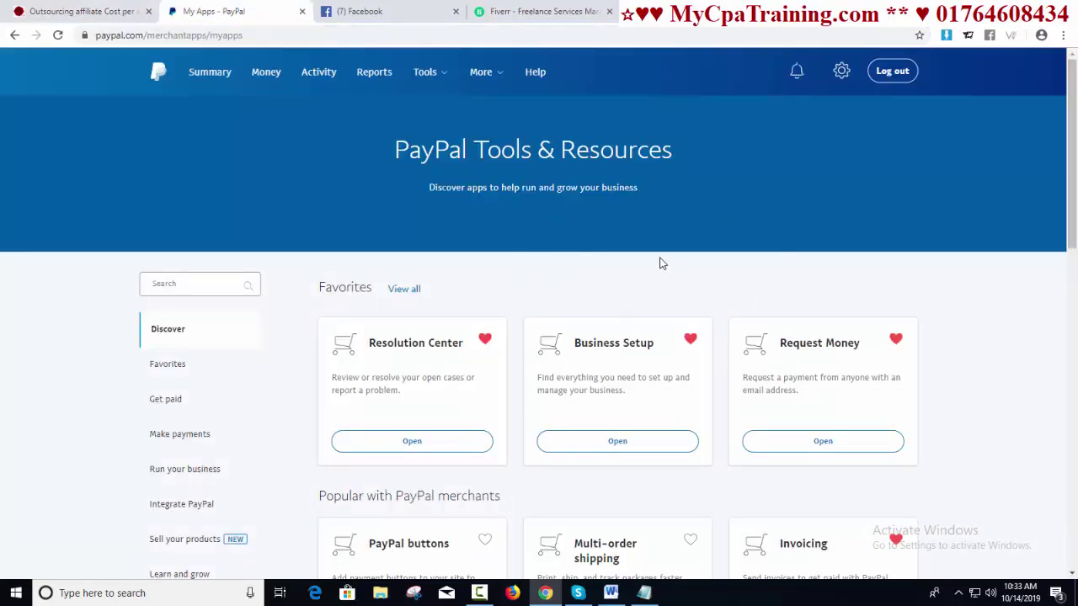
Expand Integrate PayPal in the Tools & Resources sidebar to list its integration tools
{"action": "mouse_move", "coordinate": [443, 79]}
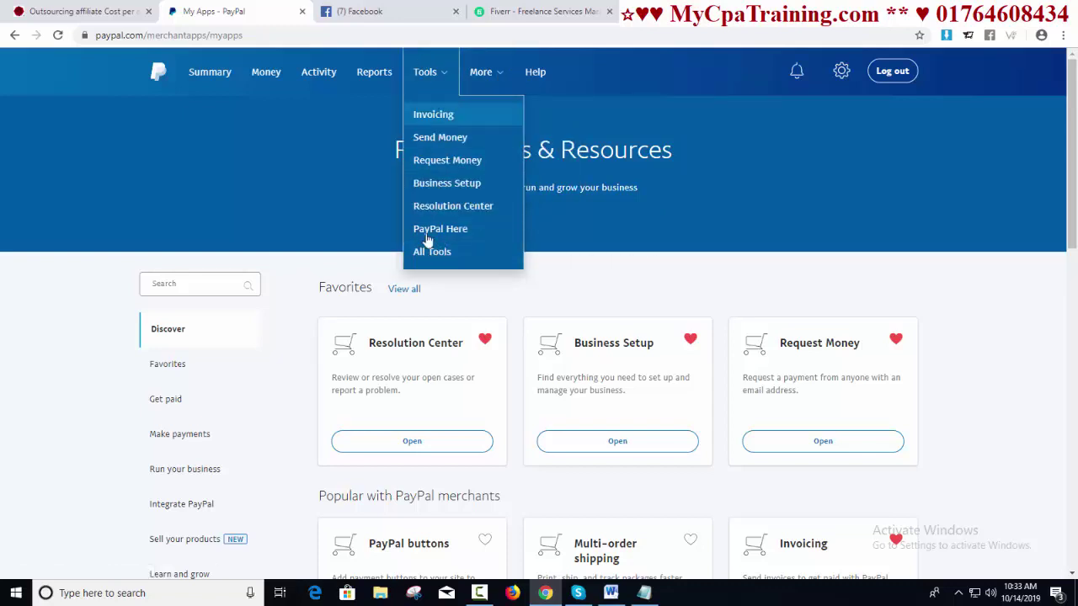
{"action": "scroll", "coordinate": [531, 277], "scroll_direction": "down", "scroll_amount": 3}
{"action": "scroll", "coordinate": [437, 280], "scroll_direction": "up", "scroll_amount": 2}
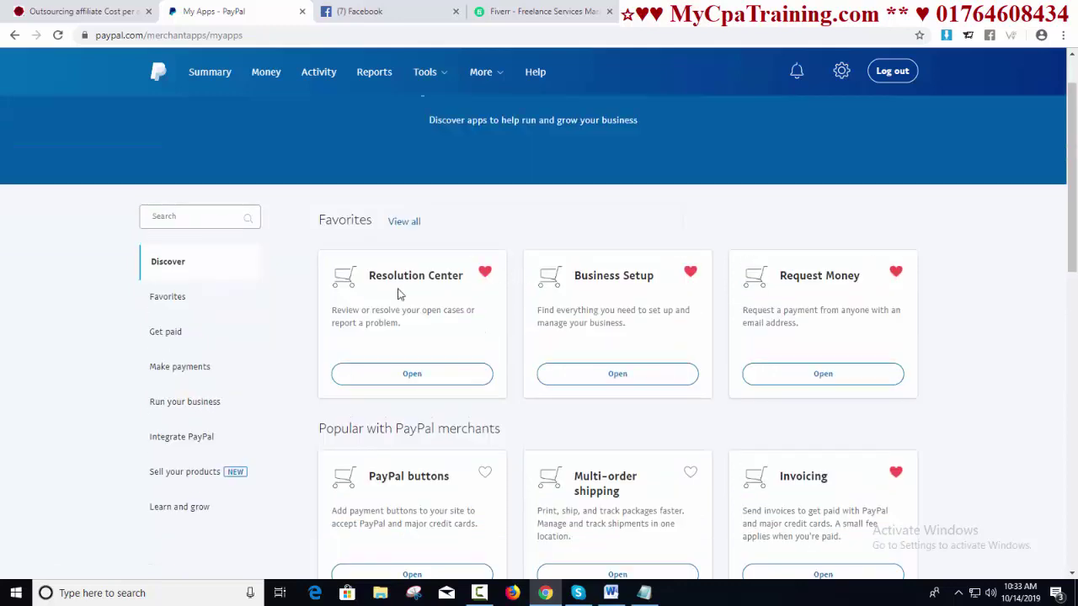
{"action": "double_click", "coordinate": [190, 436]}
{"action": "scroll", "coordinate": [336, 425], "scroll_direction": "down", "scroll_amount": 2}
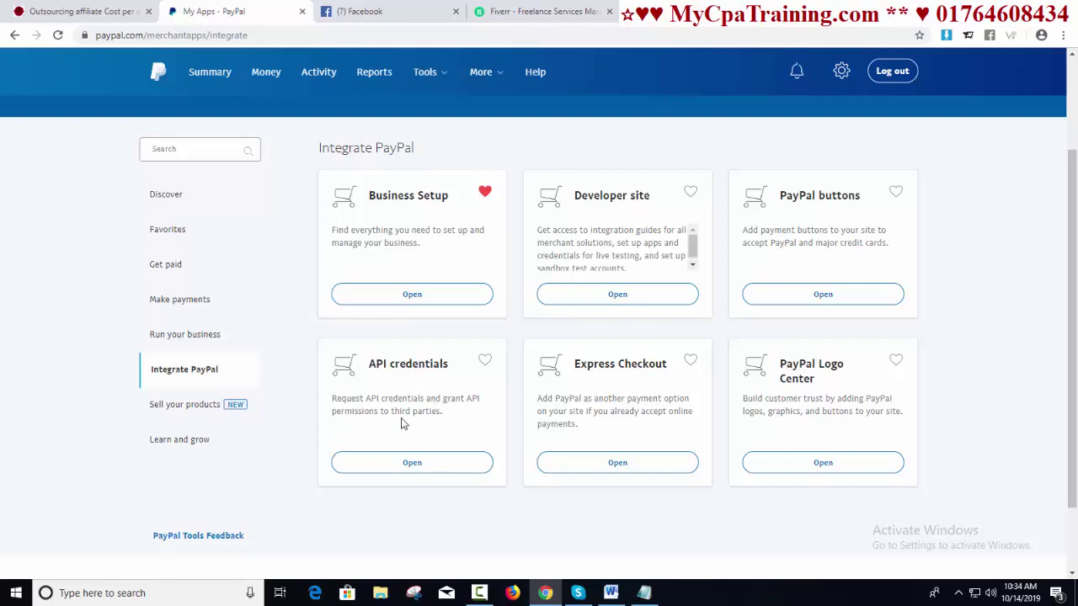
Open the API credentials tool and review its REST API integration option
{"action": "left_click", "coordinate": [414, 464]}
{"action": "scroll", "coordinate": [434, 234], "scroll_direction": "up", "scroll_amount": 1}
{"action": "scroll", "coordinate": [426, 238], "scroll_direction": "down", "scroll_amount": 10}
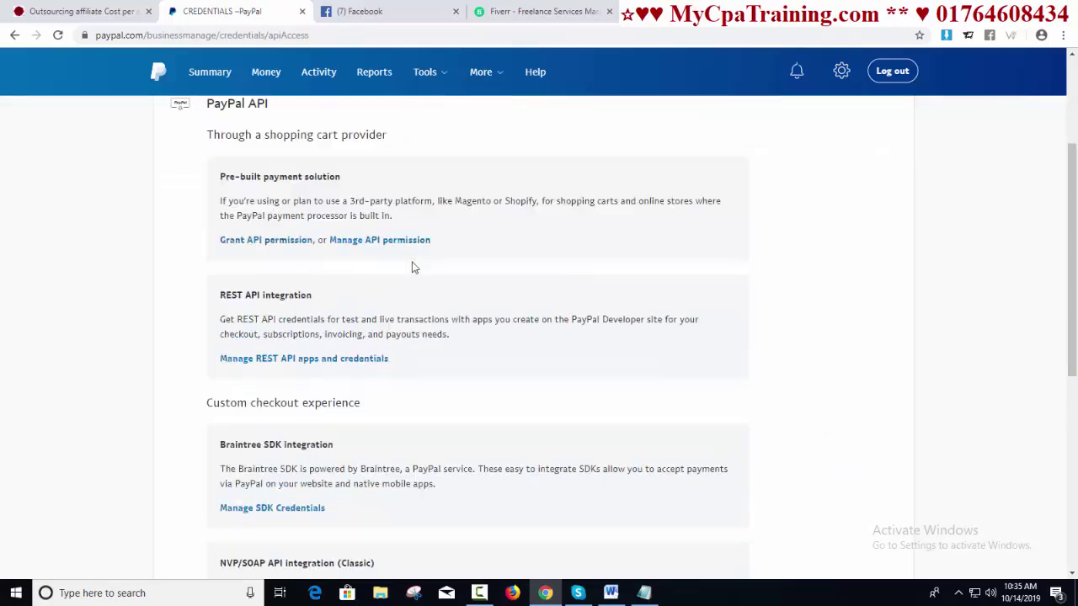
{"action": "scroll", "coordinate": [416, 274], "scroll_direction": "up", "scroll_amount": 10}
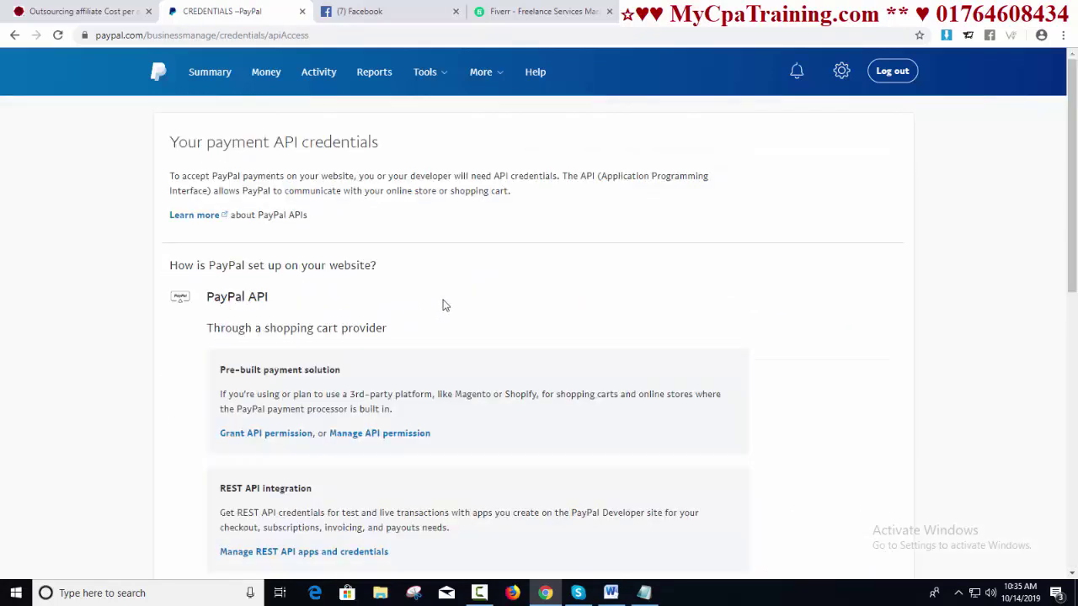
{"action": "scroll", "coordinate": [258, 211], "scroll_direction": "down", "scroll_amount": 2}
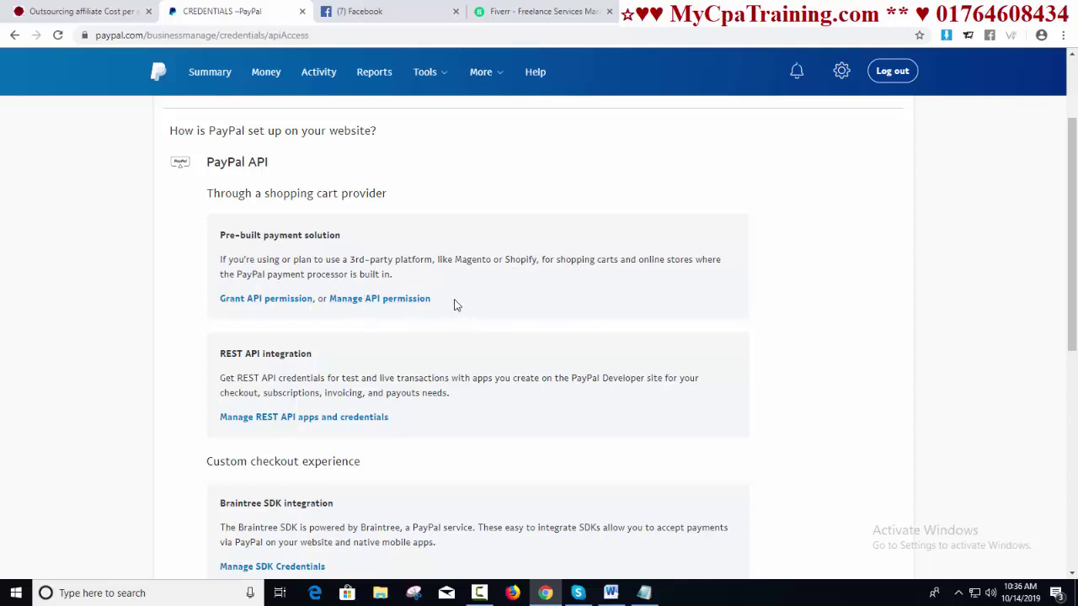
{"action": "scroll", "coordinate": [421, 294], "scroll_direction": "down", "scroll_amount": 2}
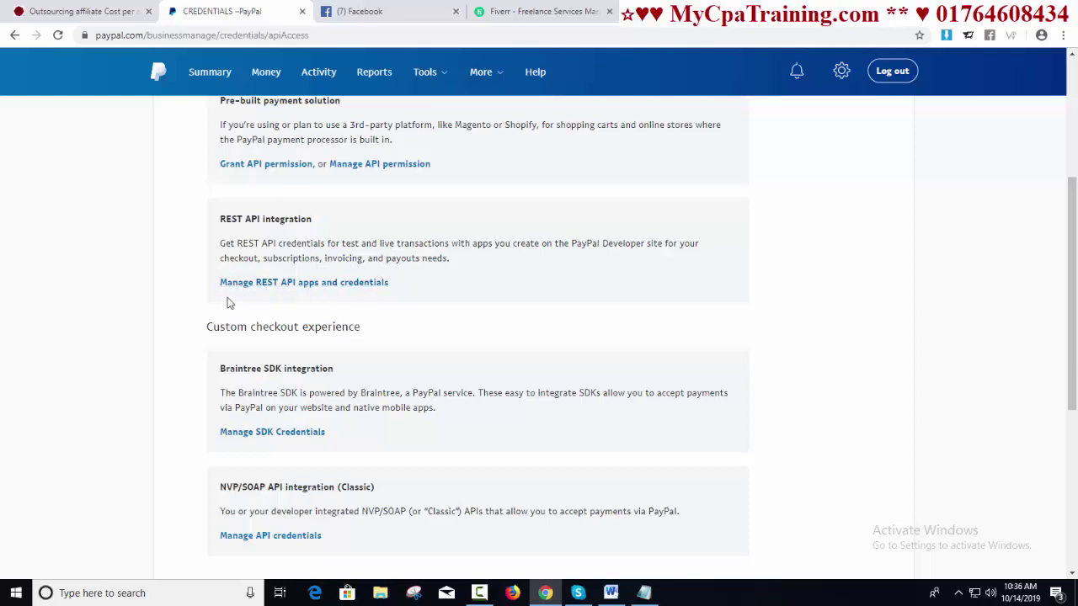
{"action": "scroll", "coordinate": [442, 356], "scroll_direction": "down", "scroll_amount": 3}
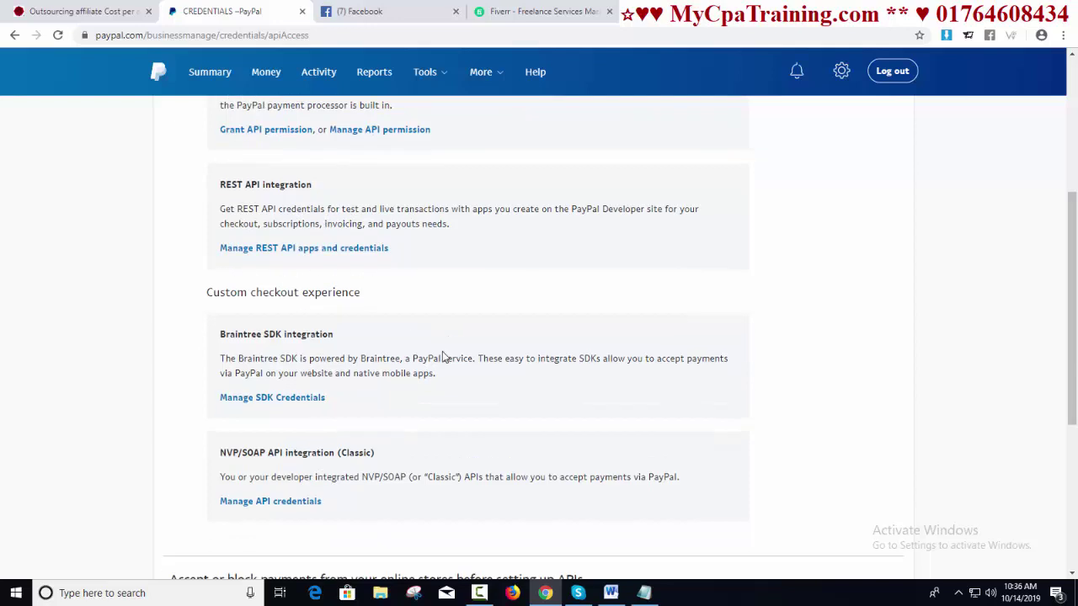
{"action": "scroll", "coordinate": [442, 356], "scroll_direction": "up", "scroll_amount": 2}
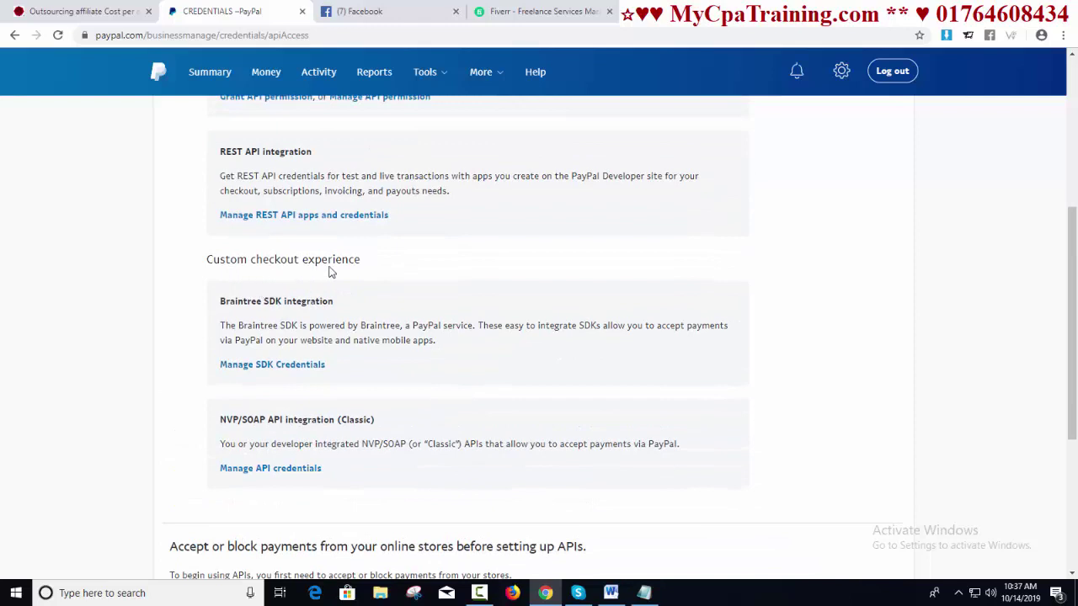
{"action": "scroll", "coordinate": [337, 253], "scroll_direction": "down", "scroll_amount": 2}
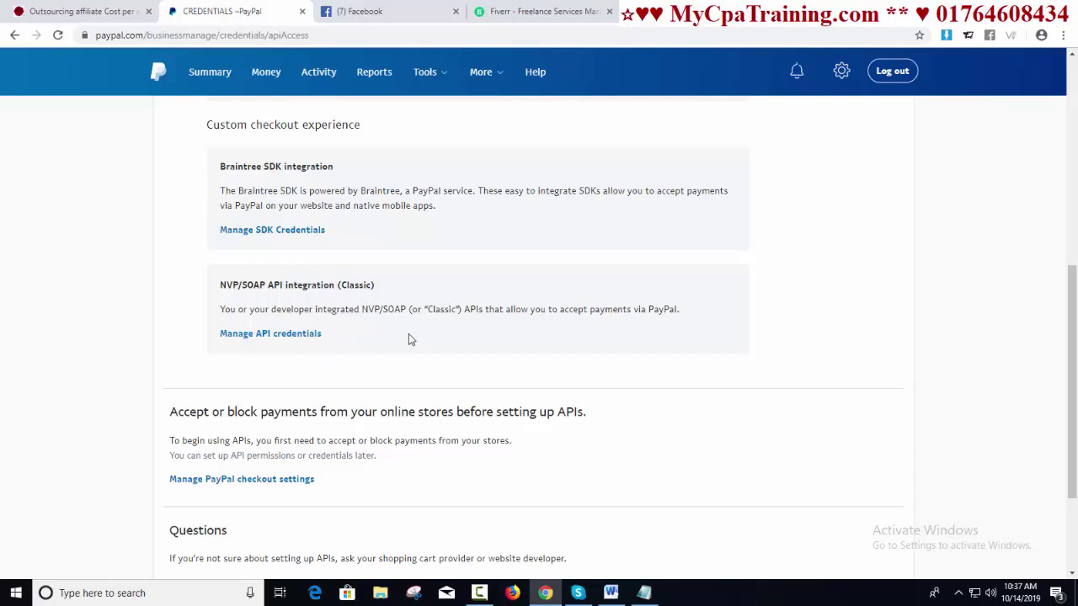
{"action": "scroll", "coordinate": [410, 338], "scroll_direction": "up", "scroll_amount": 3}
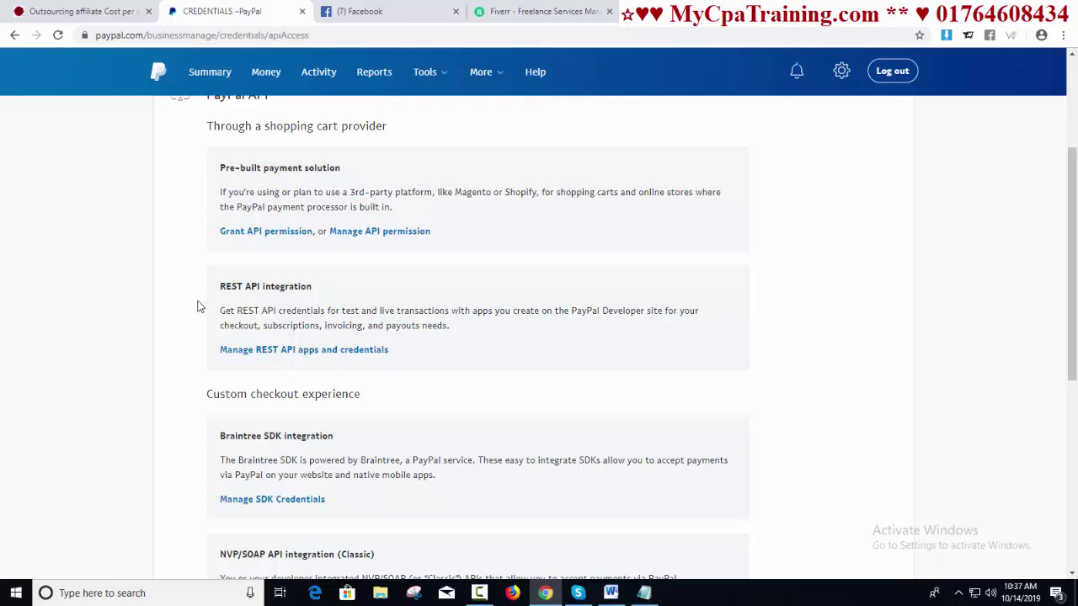
{"action": "left_click_drag", "start_coordinate": [221, 291], "coordinate": [344, 293]}
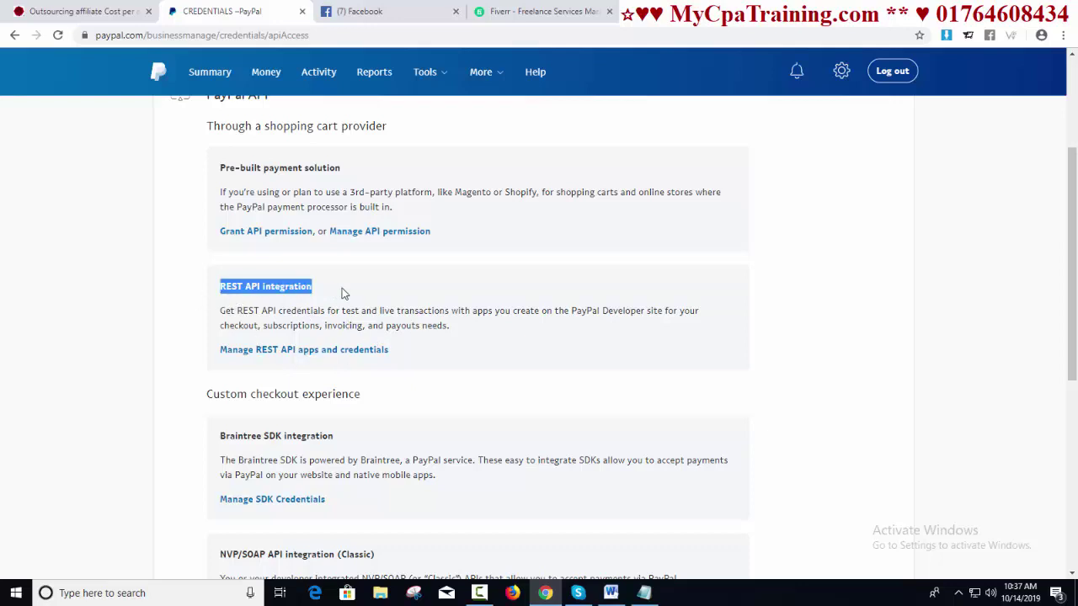
{"action": "left_click", "coordinate": [398, 299]}
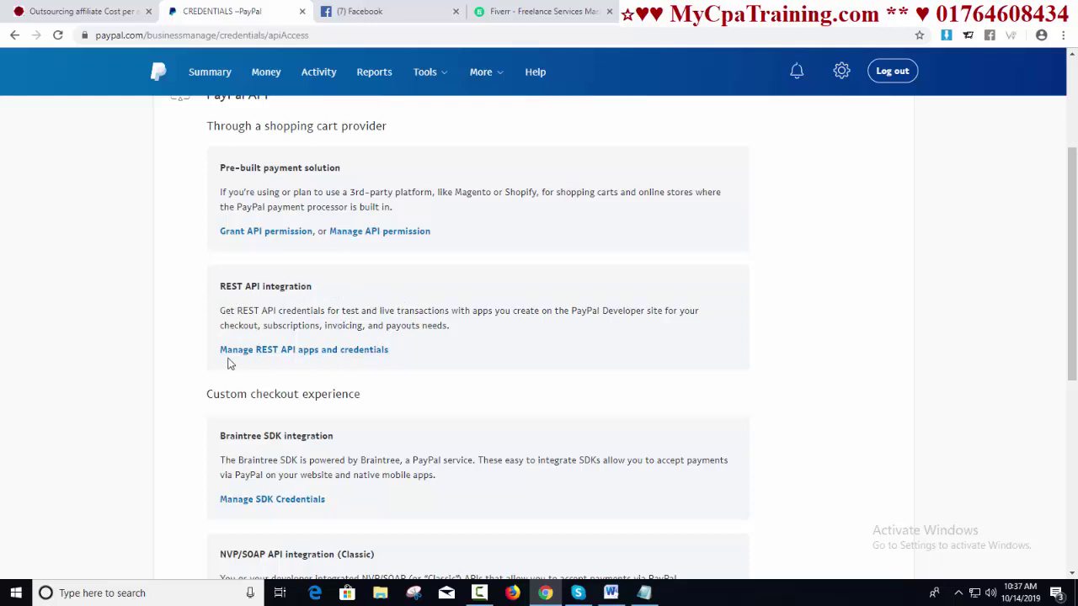
Go to PayPal Developer My Apps & Credentials and check the sandbox Default Application
{"action": "left_click", "coordinate": [331, 358]}
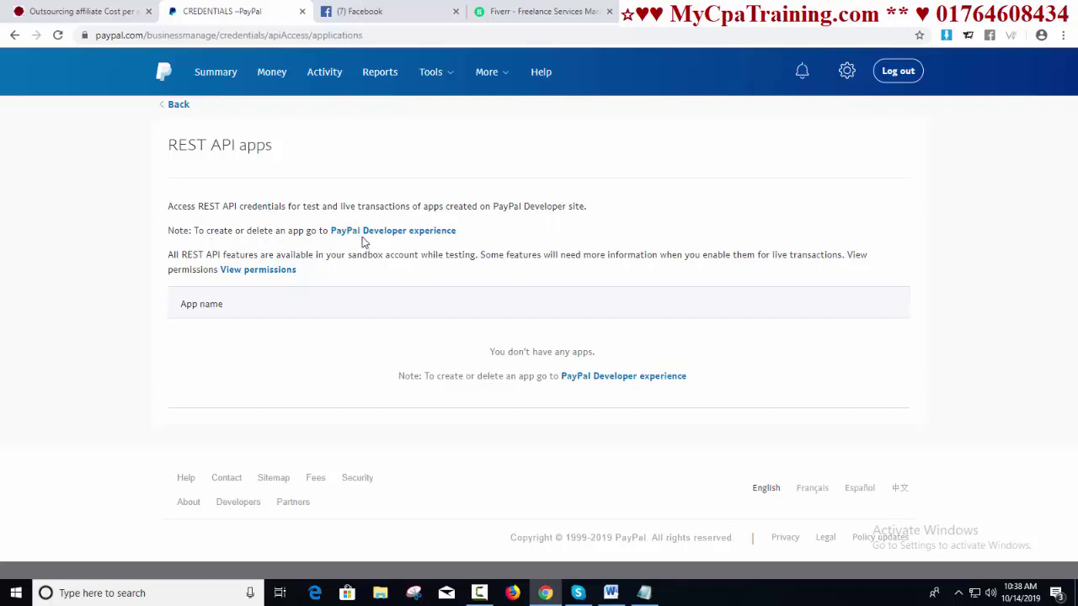
{"action": "left_click", "coordinate": [581, 381]}
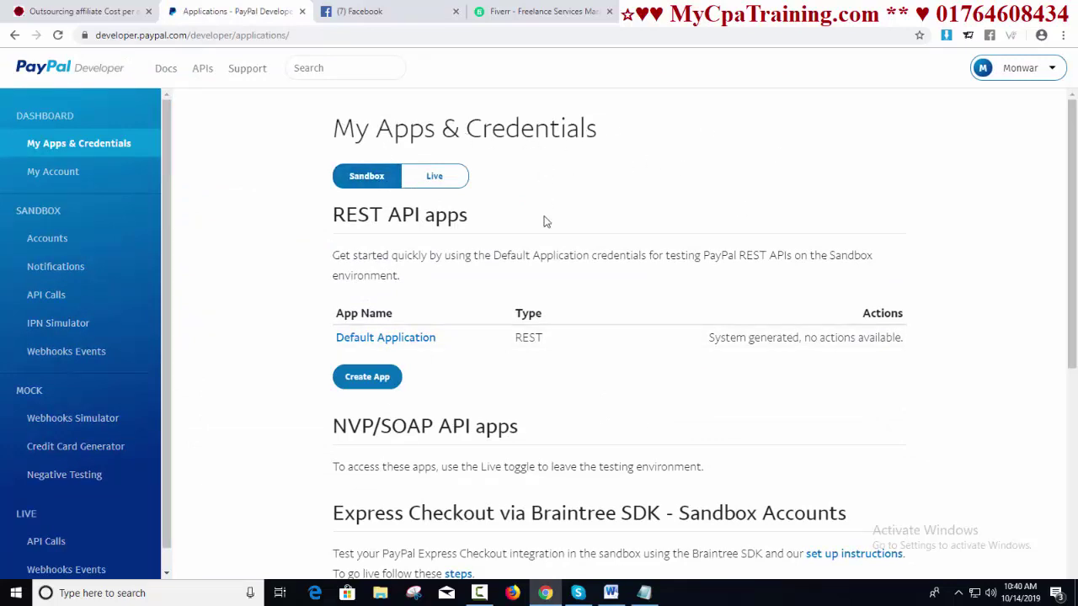
{"action": "scroll", "coordinate": [343, 156], "scroll_direction": "down", "scroll_amount": 1}
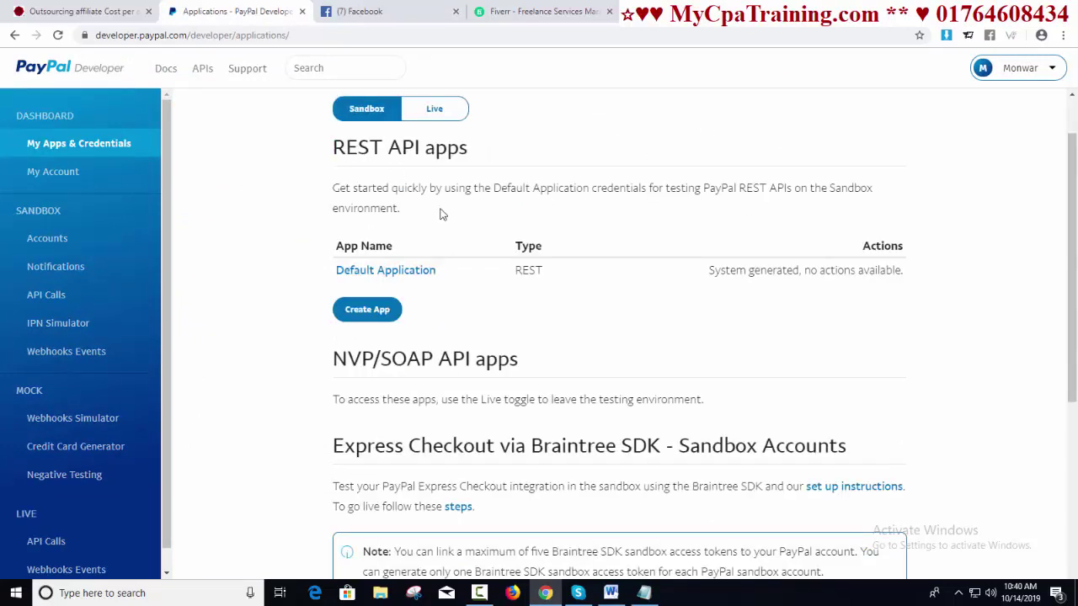
{"action": "scroll", "coordinate": [502, 308], "scroll_direction": "down", "scroll_amount": 3}
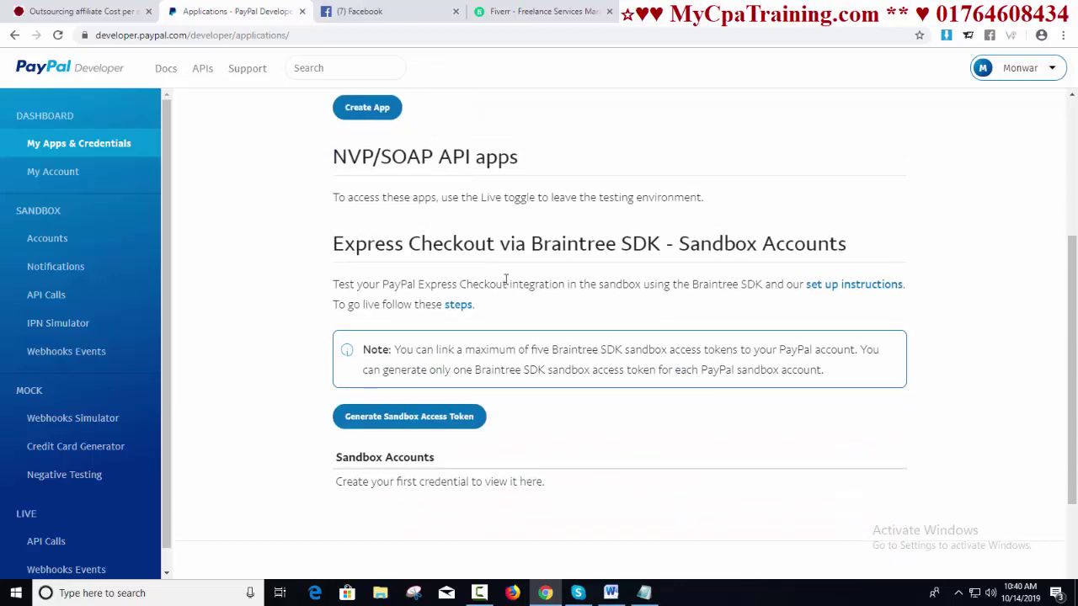
{"action": "scroll", "coordinate": [483, 312], "scroll_direction": "up", "scroll_amount": 4}
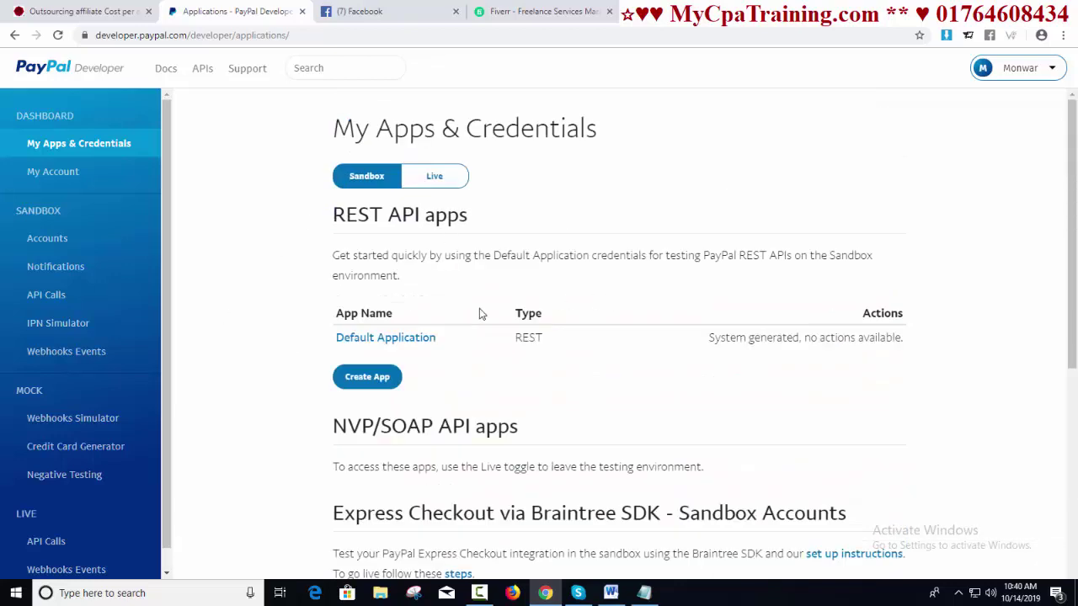
Start a new app and paste 'mycpatraining', copied from the training site's address, as App Name
{"action": "left_click", "coordinate": [370, 381]}
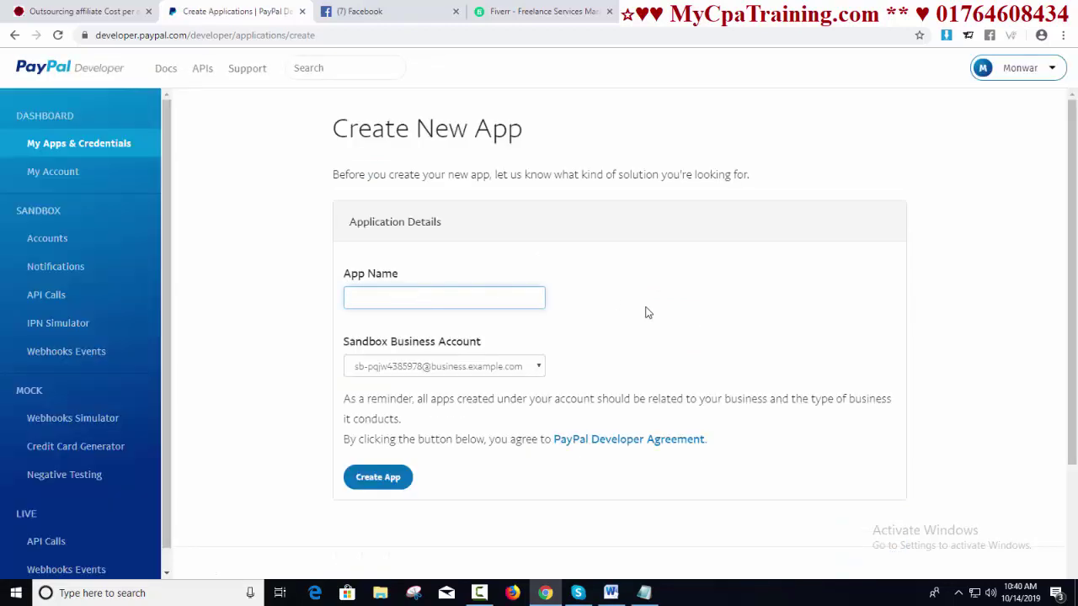
{"action": "left_click", "coordinate": [58, 8]}
{"action": "left_click", "coordinate": [146, 35]}
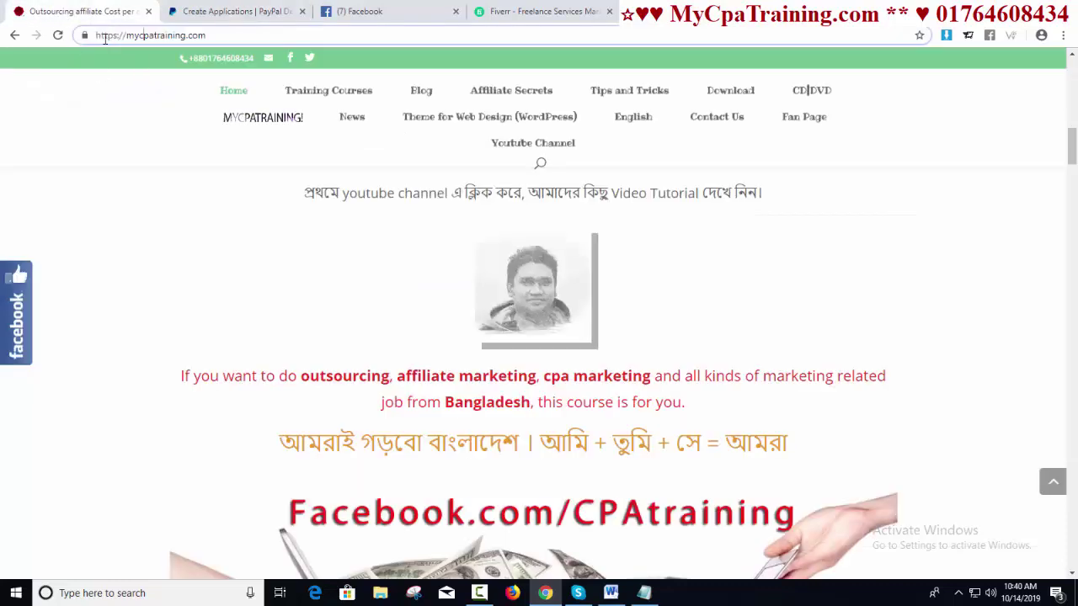
{"action": "double_click", "coordinate": [146, 35]}
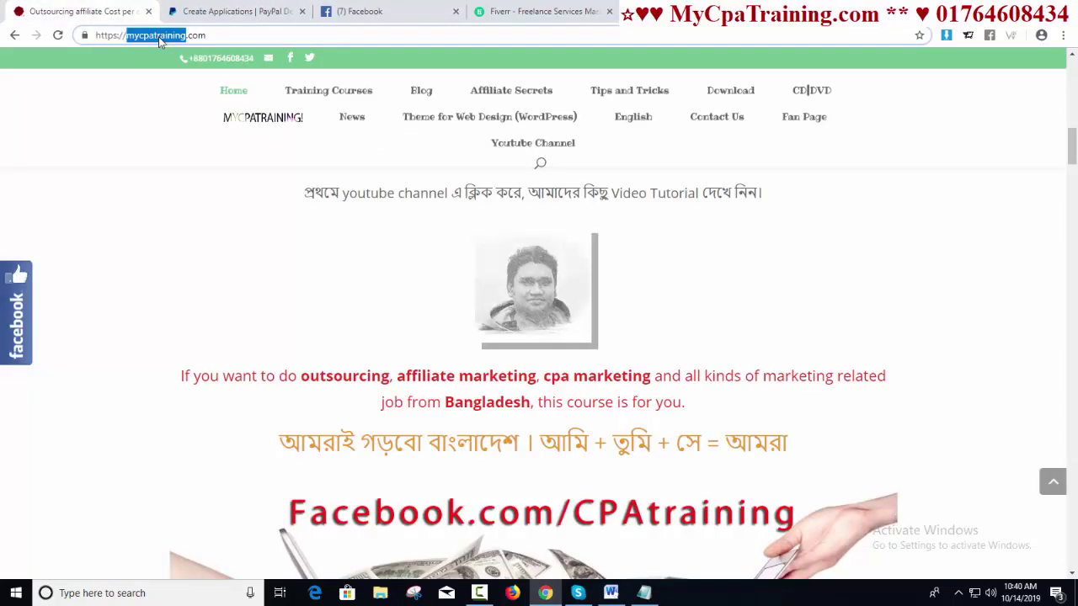
{"action": "right_click", "coordinate": [158, 37]}
{"action": "left_click", "coordinate": [180, 111]}
{"action": "left_click", "coordinate": [210, 12]}
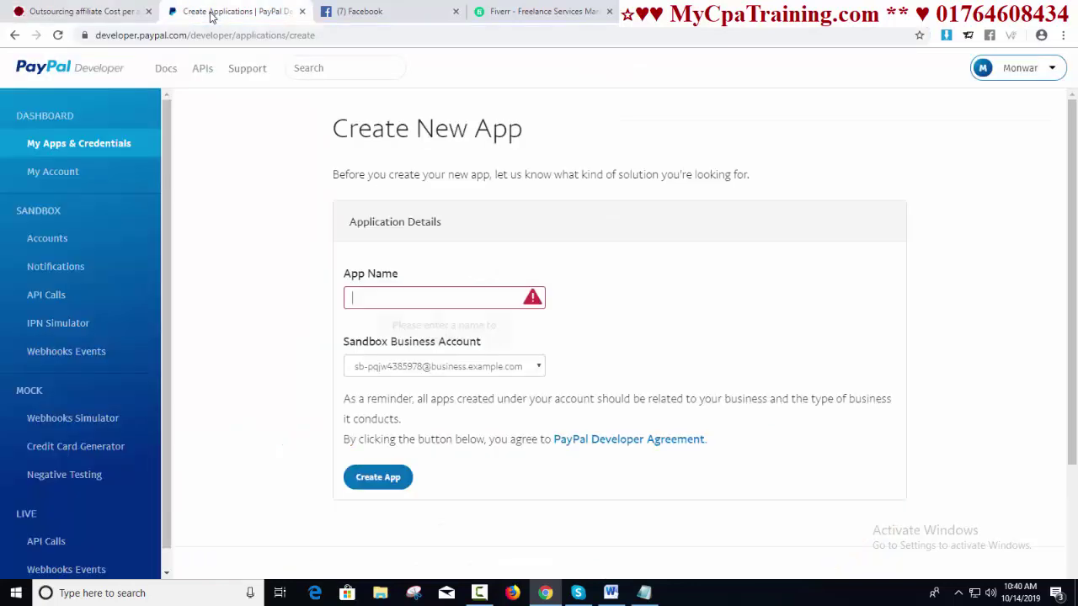
{"action": "key", "text": "ctrl+v"}
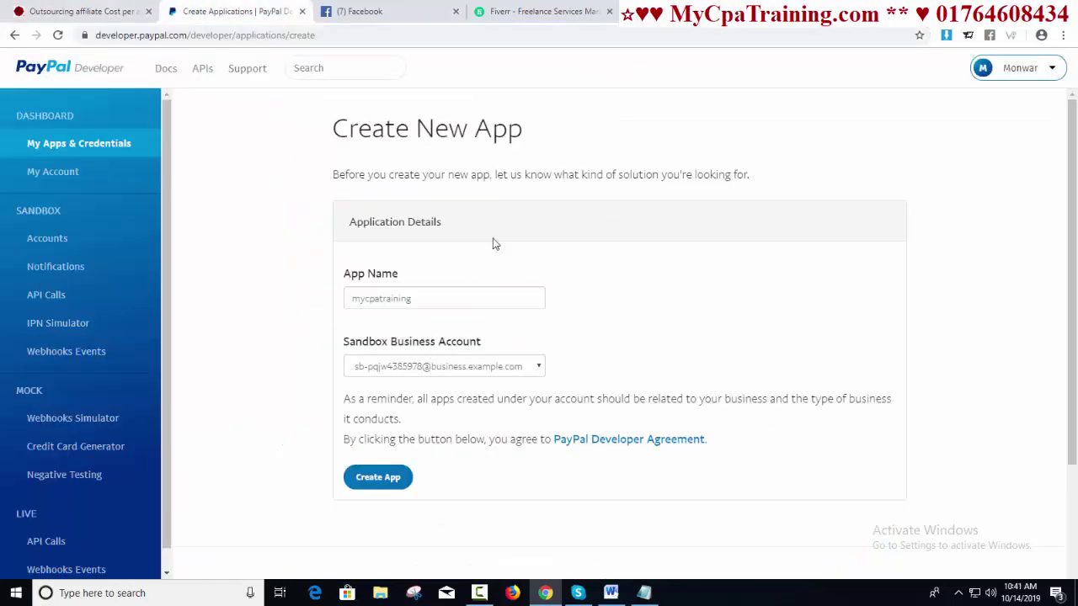
Create the mycpatraining app and save its sandbox feature settings
{"action": "left_click", "coordinate": [380, 479]}
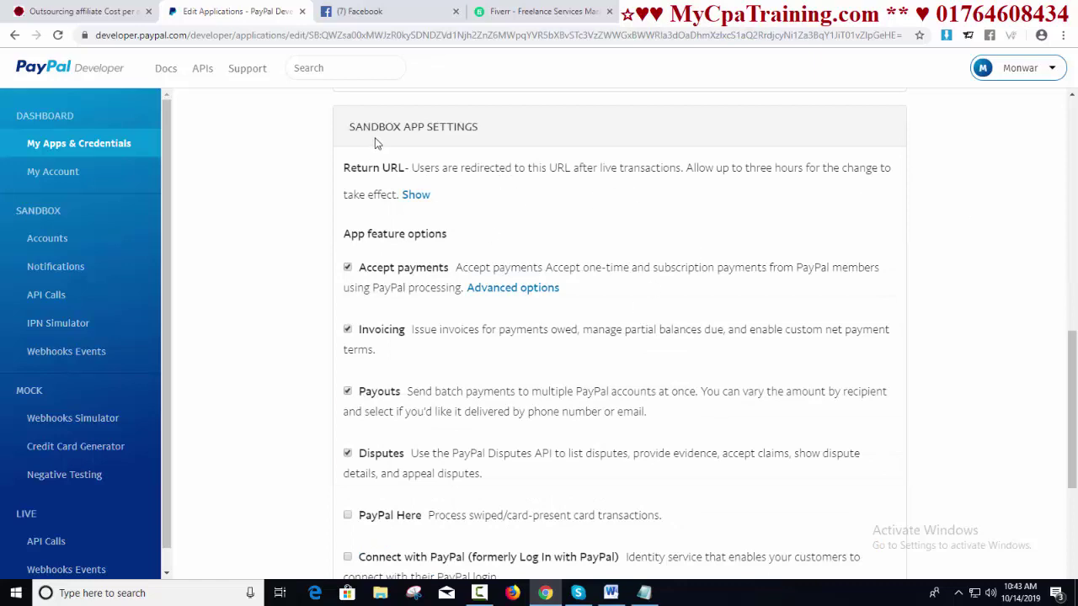
{"action": "scroll", "coordinate": [443, 171], "scroll_direction": "down", "scroll_amount": 3}
{"action": "scroll", "coordinate": [449, 328], "scroll_direction": "up", "scroll_amount": 2}
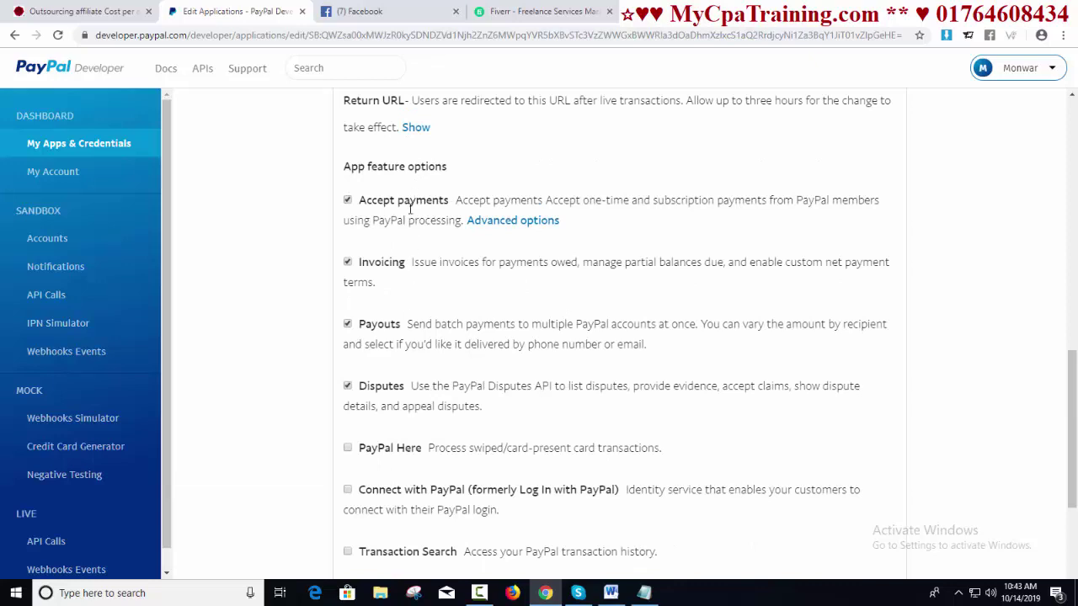
{"action": "scroll", "coordinate": [581, 438], "scroll_direction": "down", "scroll_amount": 3}
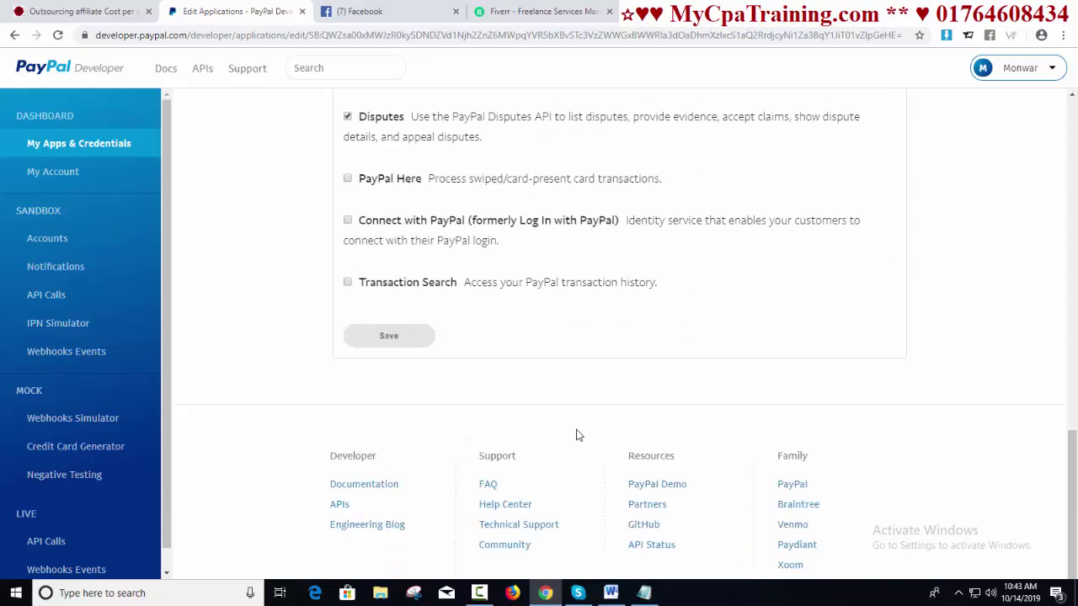
{"action": "left_click", "coordinate": [398, 339]}
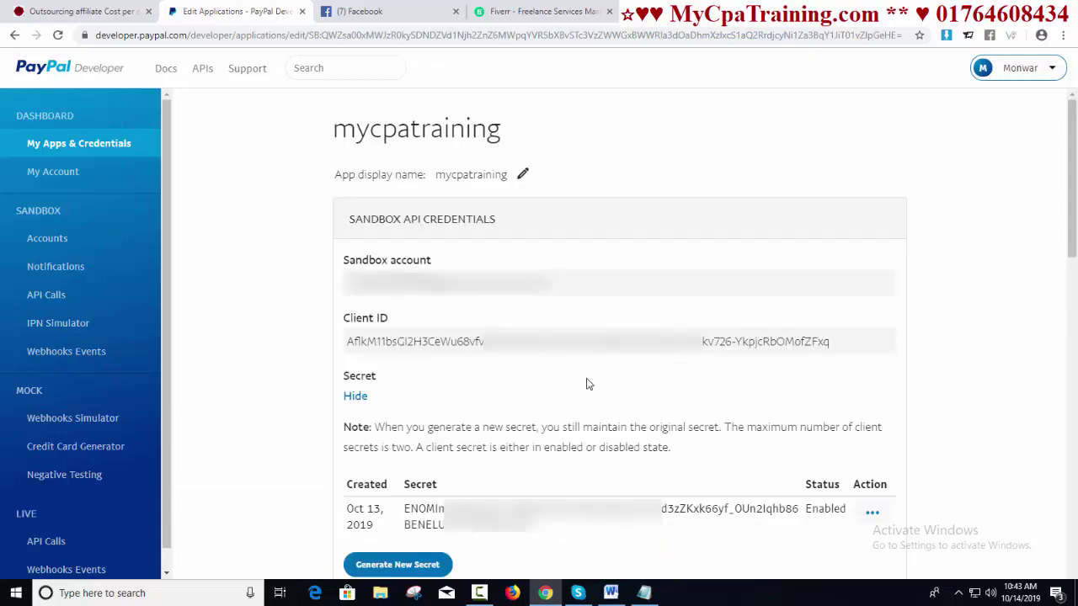